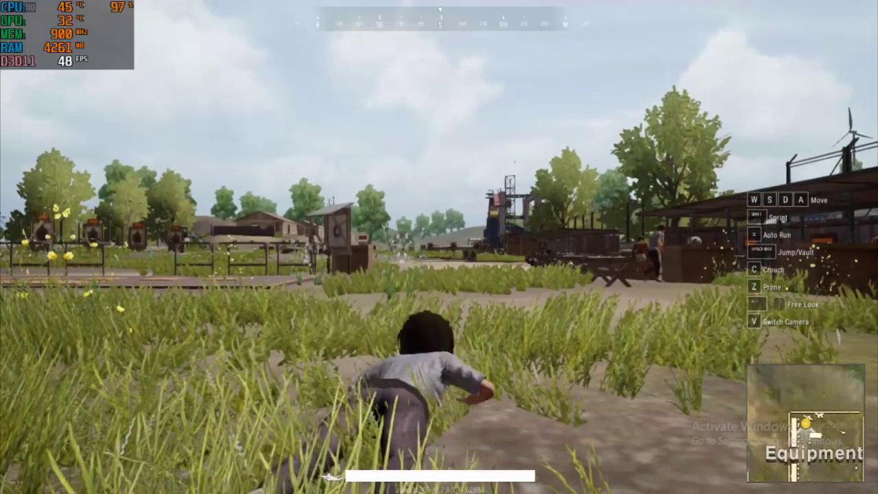
key("z")
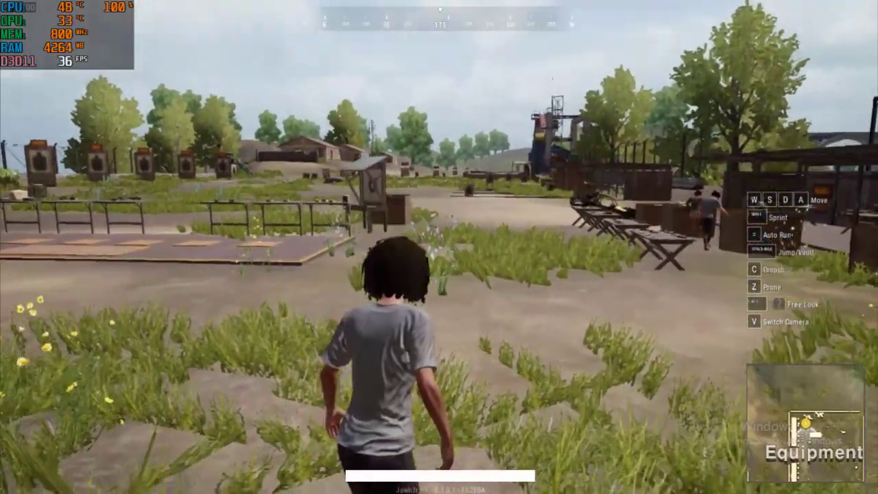
key("w")
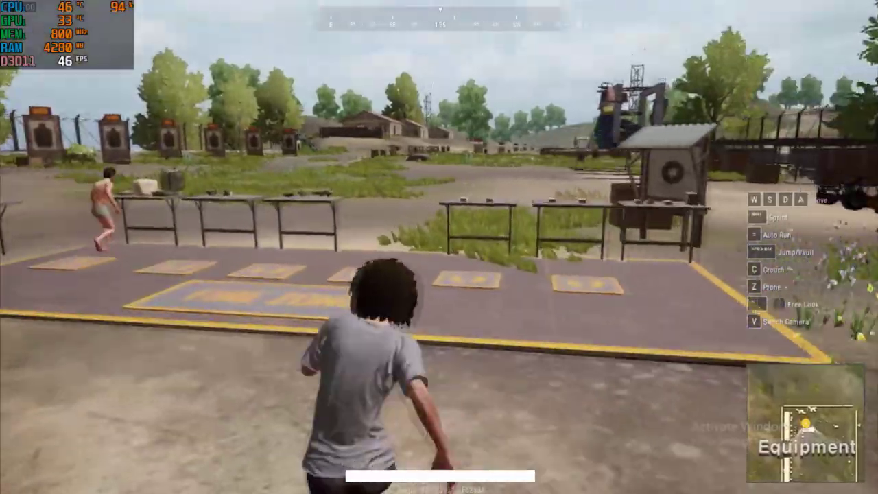
key("w")
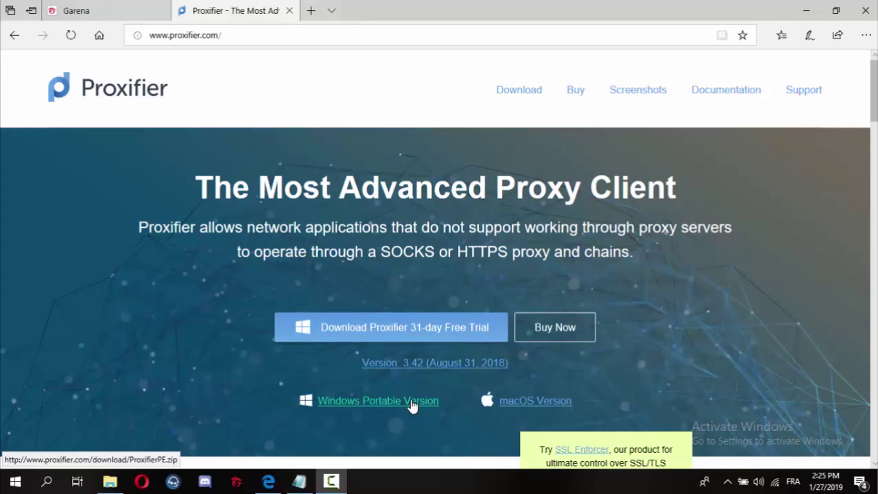
View the Garena PC download page on garena.sg and the 31-day free trial download on the Proxifier website.
left_click(103, 8)
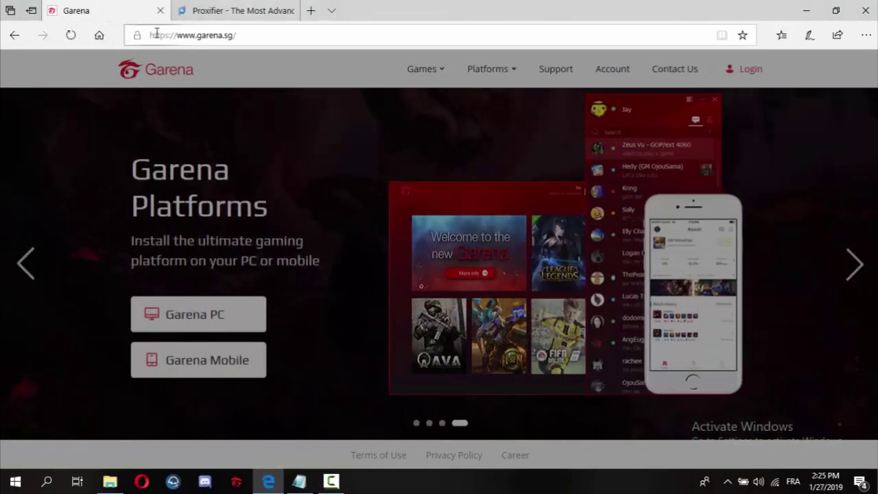
left_click_drag(152, 35, 196, 35)
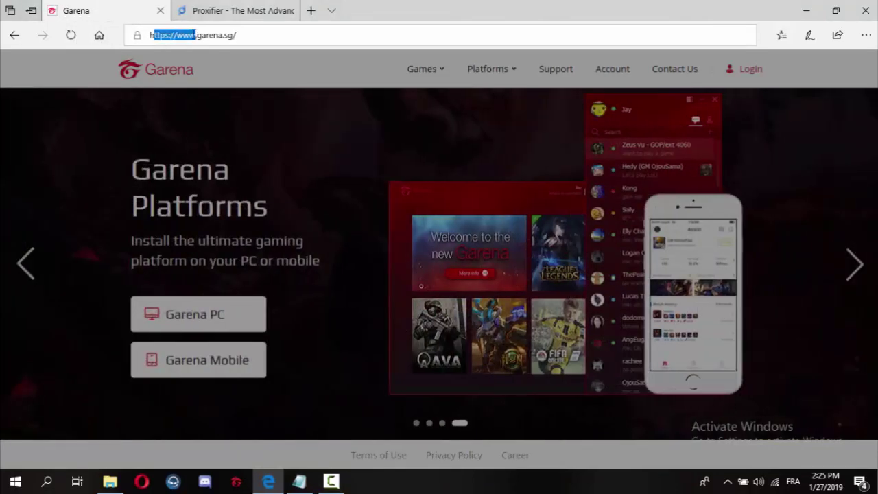
left_click(70, 35)
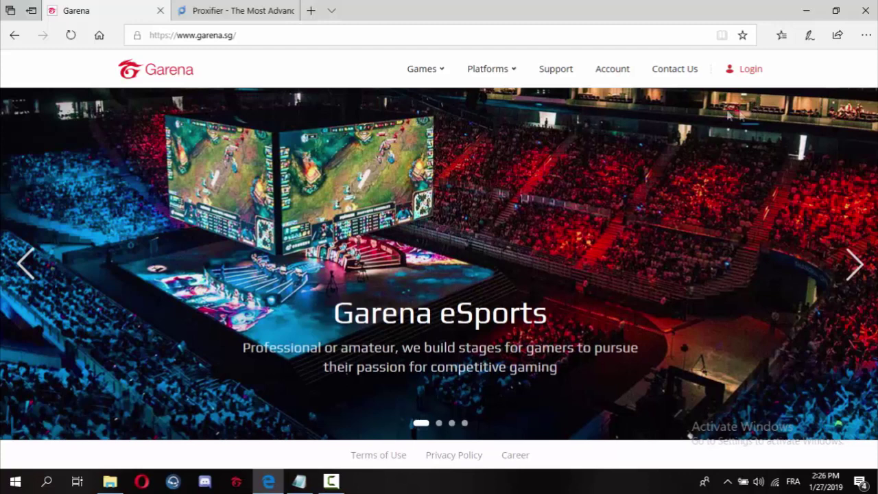
mouse_move(472, 79)
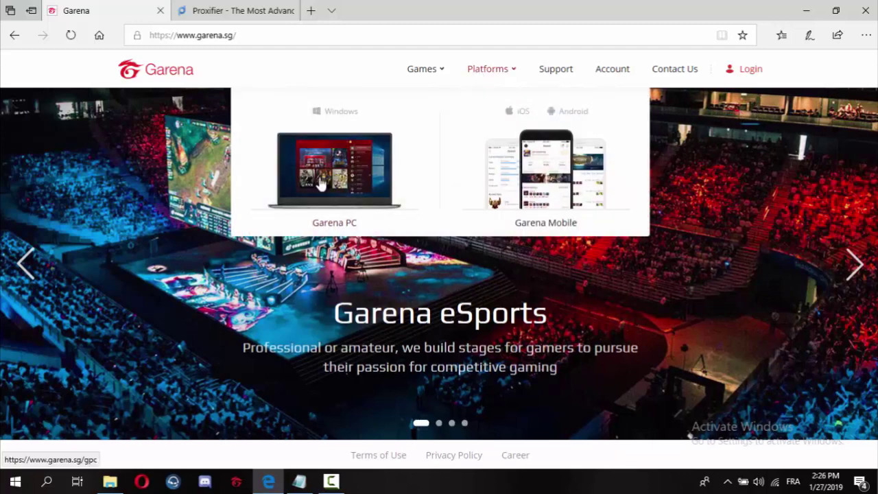
left_click(319, 190)
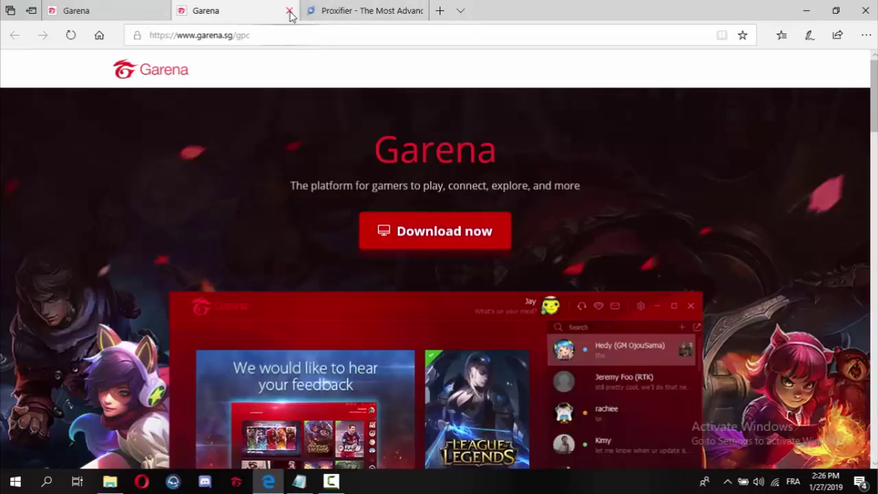
left_click(290, 11)
left_click(252, 13)
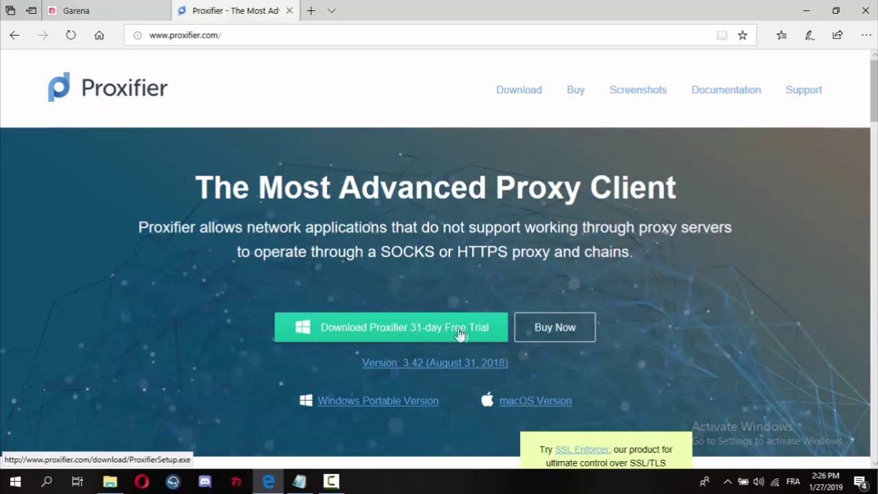
left_click(403, 349)
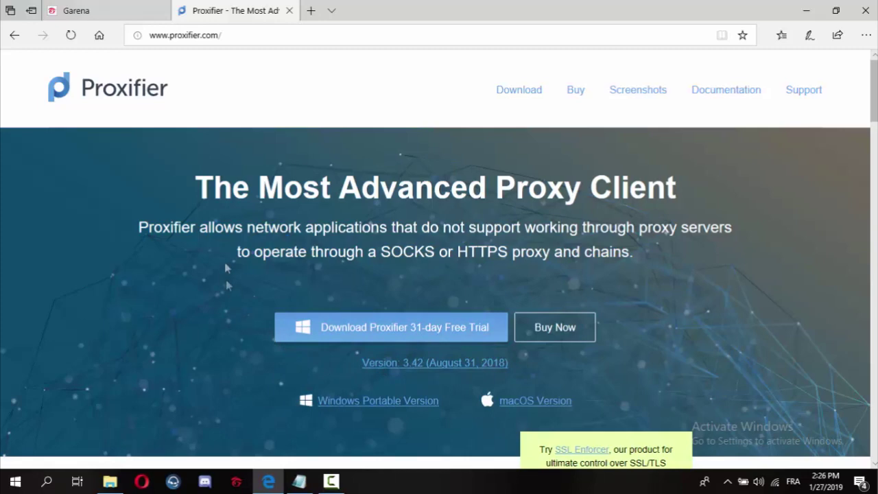
Switch to File Explorer, launch Garena from its shortcut in the Video folder, and log in with the remembered account.
left_click(110, 483)
left_click(139, 167)
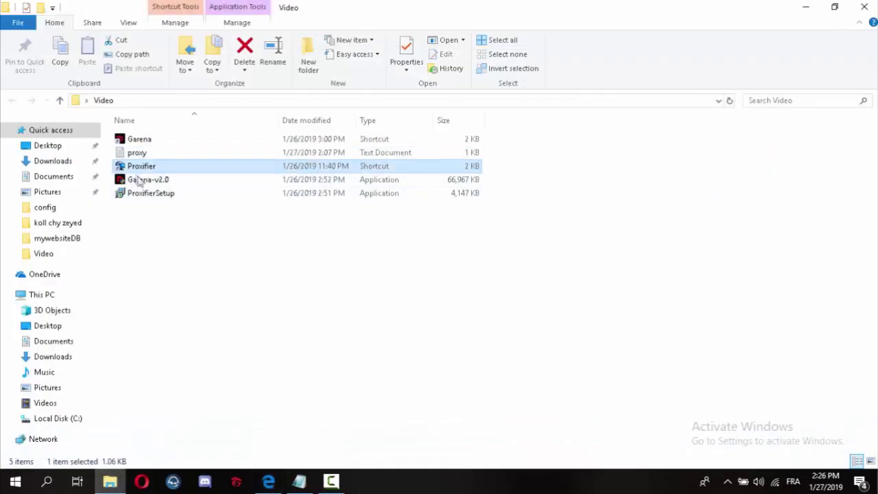
left_click(140, 195)
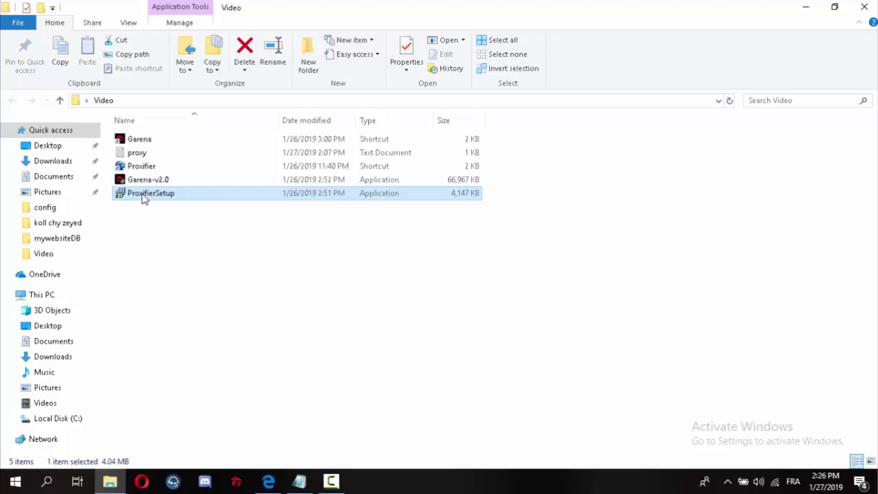
double_click(131, 142)
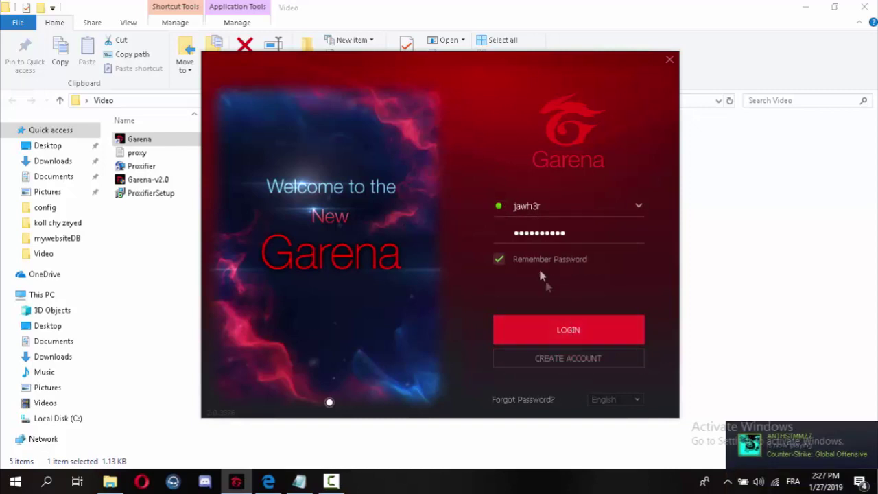
left_click(564, 332)
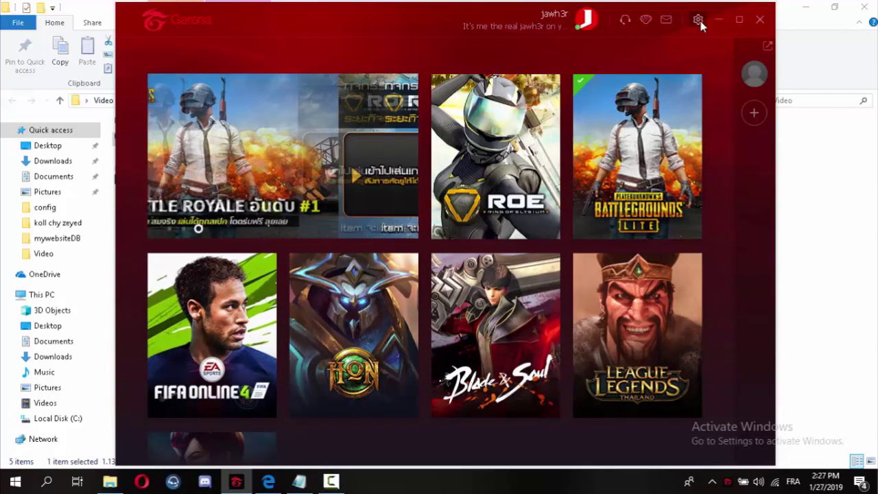
Set the Garena region to Thailand, save the settings, and open the PUBG LITE game page.
left_click(698, 21)
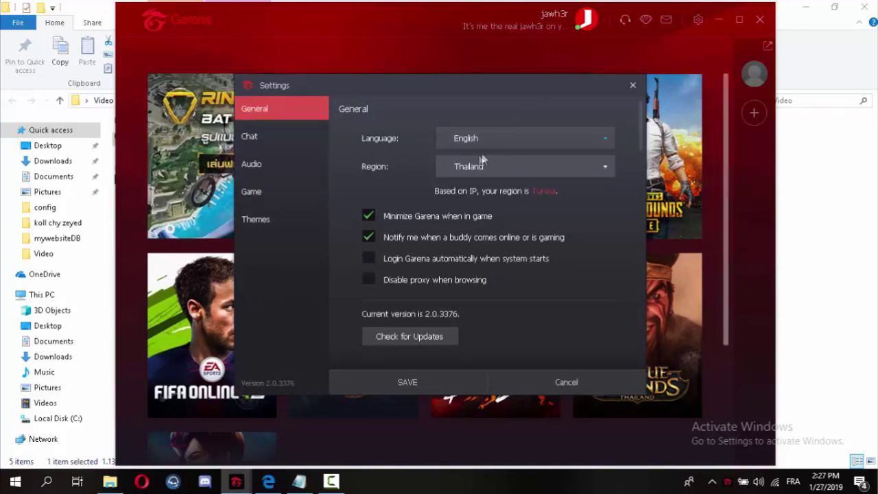
left_click(464, 171)
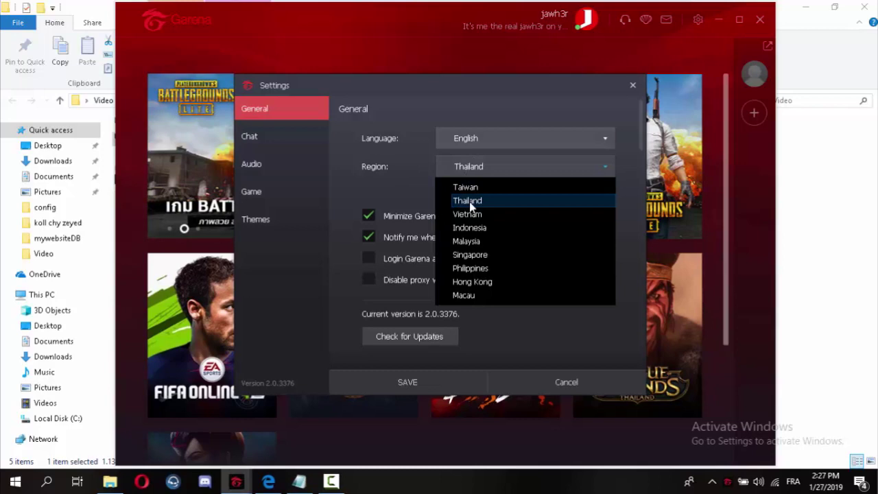
left_click(469, 202)
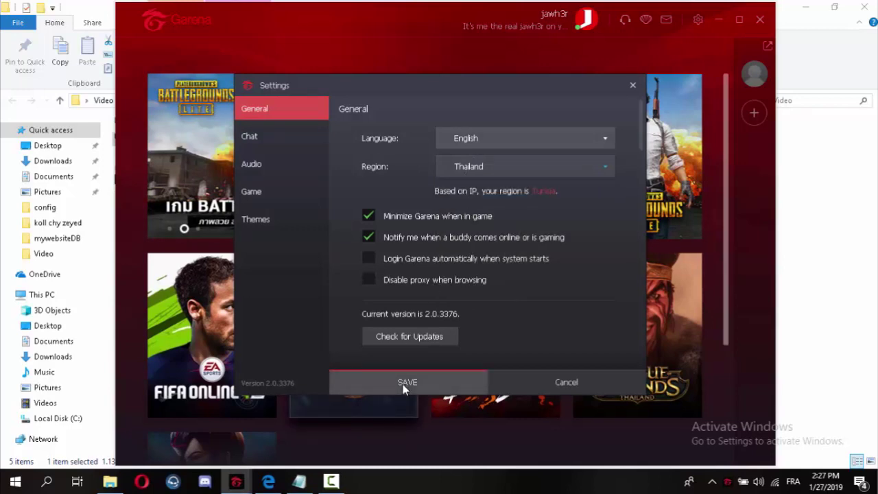
left_click(434, 379)
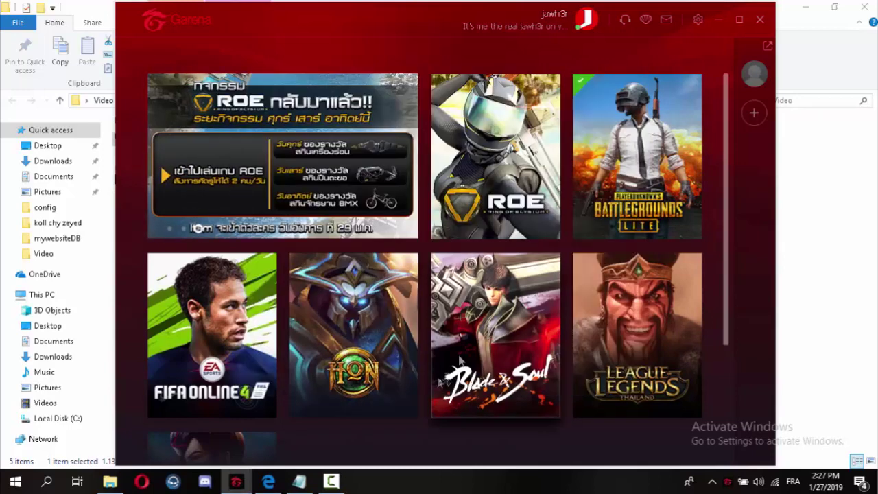
left_click(608, 177)
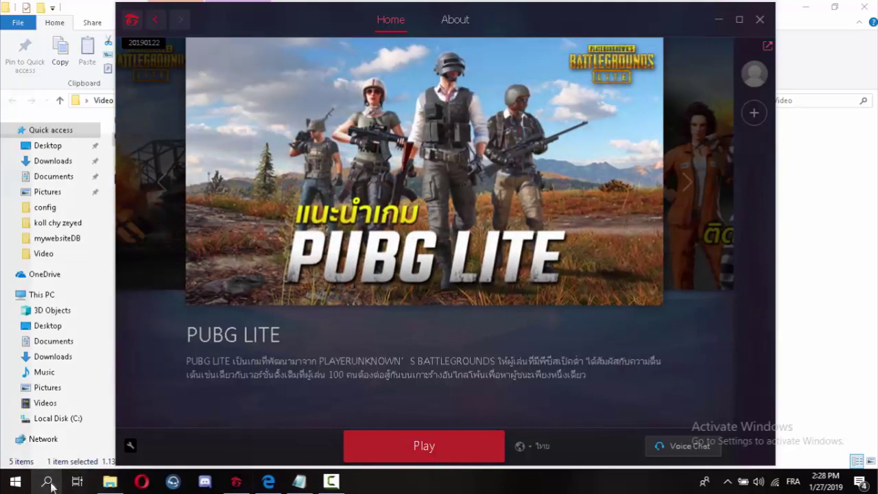
Search Windows for date and set the system time zone to (UTC+07:00) Bangkok, Hanoi, Jakarta, closing Settings when done.
left_click(48, 483)
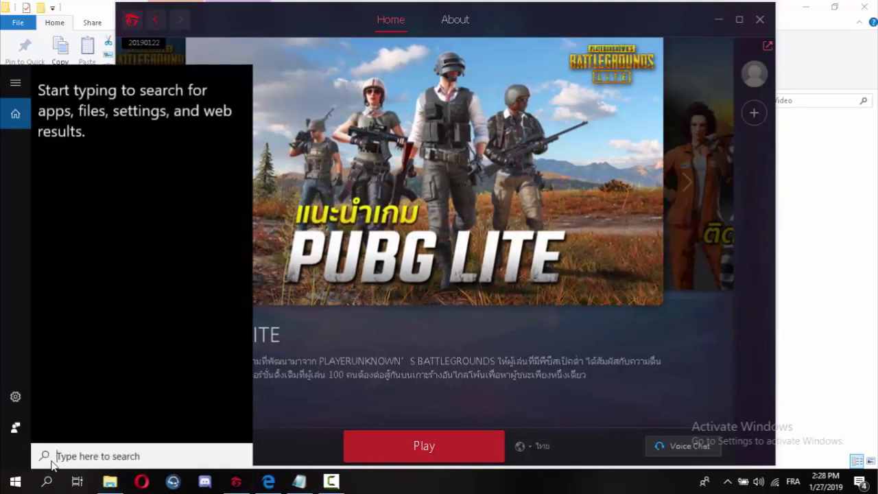
type("date")
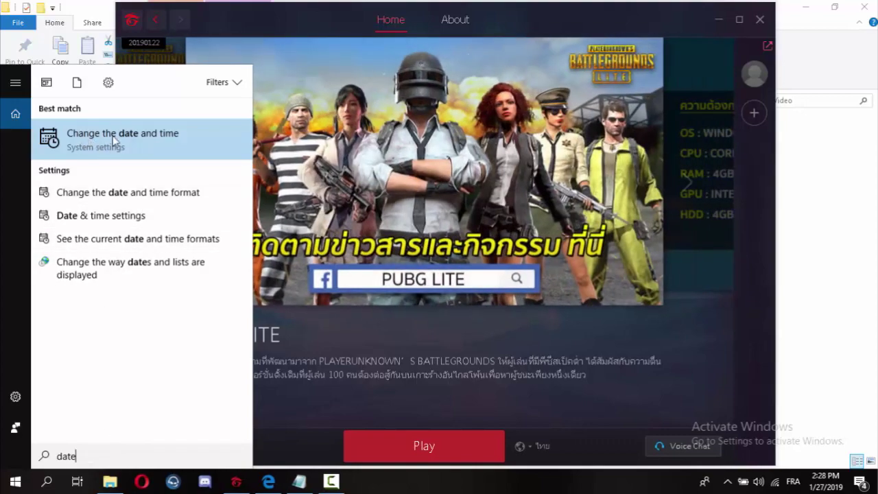
left_click(156, 141)
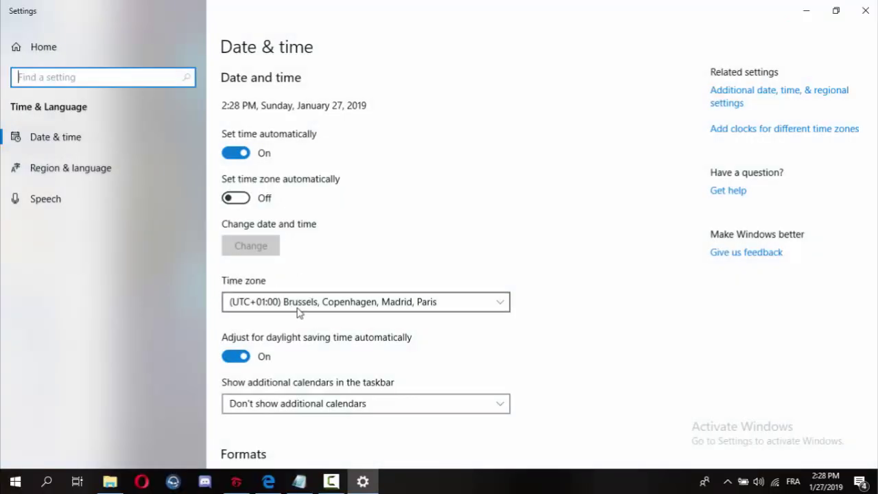
left_click(298, 309)
scroll(312, 316, "down", 5)
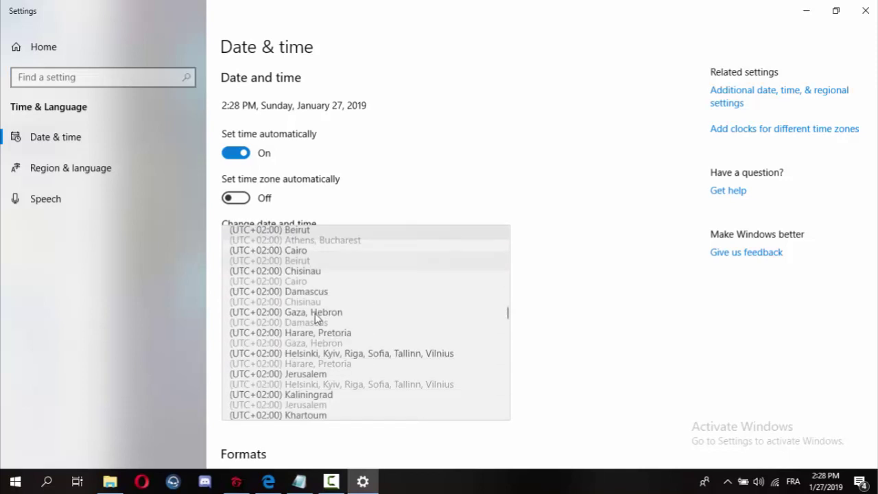
scroll(314, 321, "down", 12)
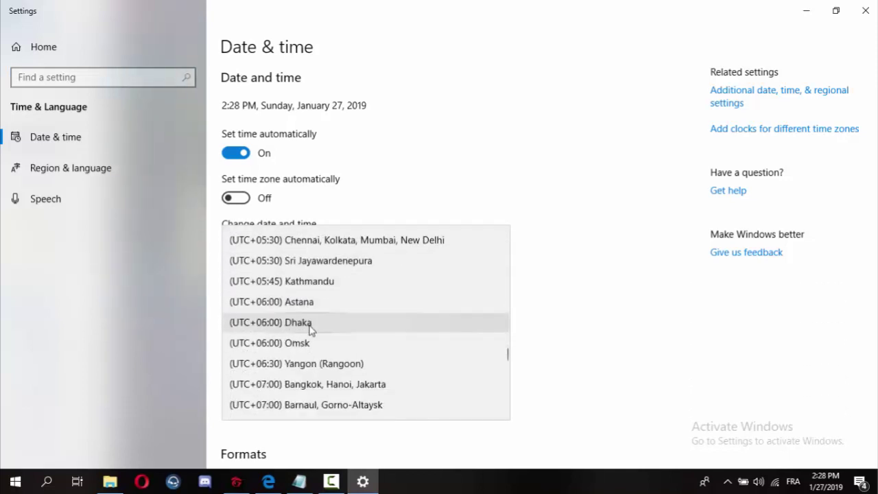
scroll(354, 333, "up", 1)
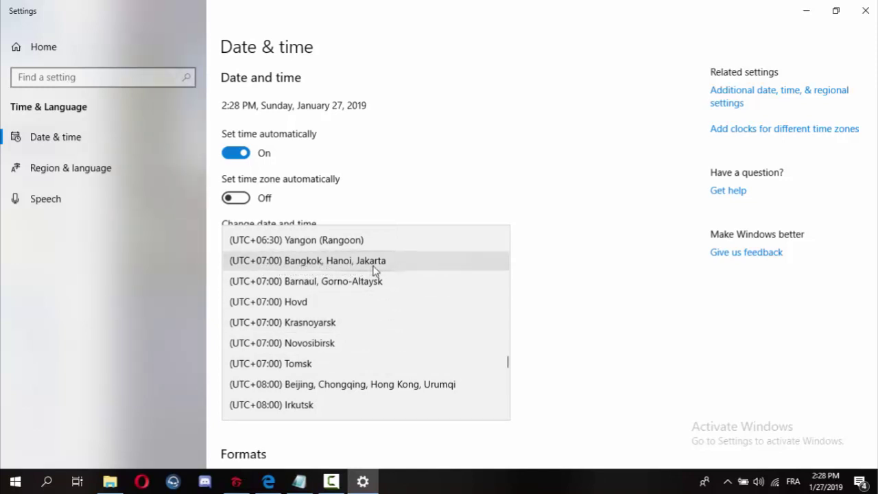
left_click(329, 265)
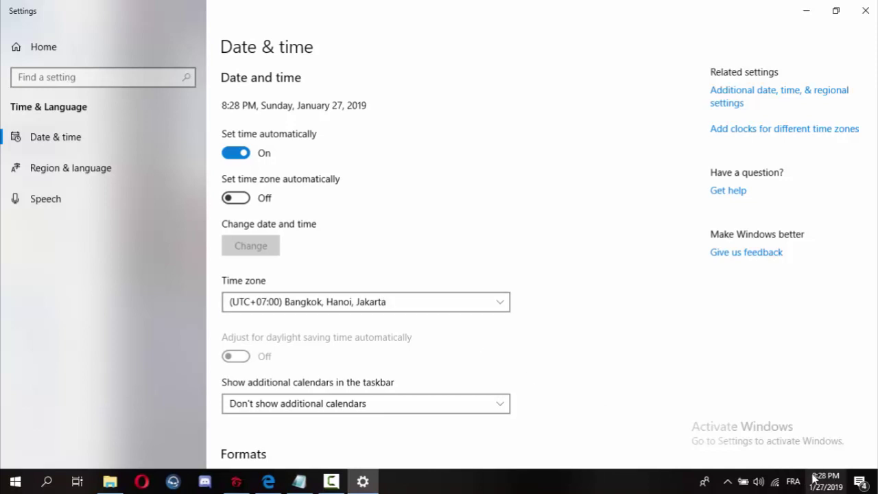
mouse_move(814, 483)
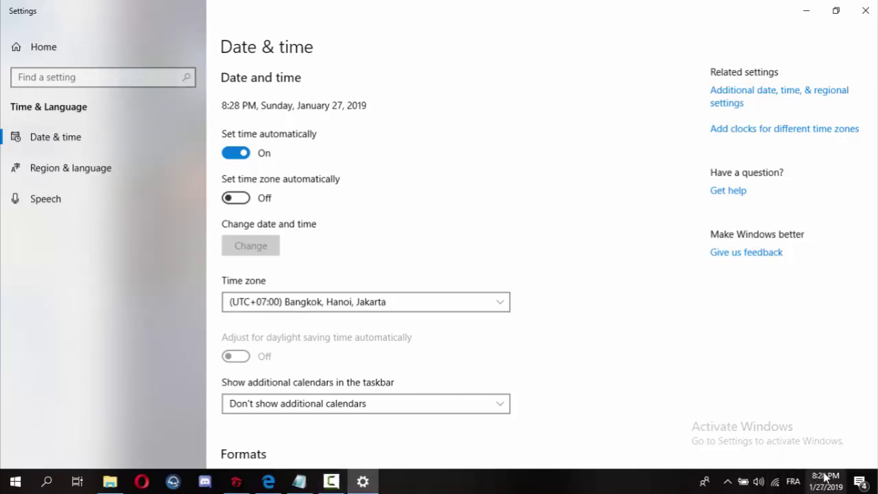
left_click(865, 10)
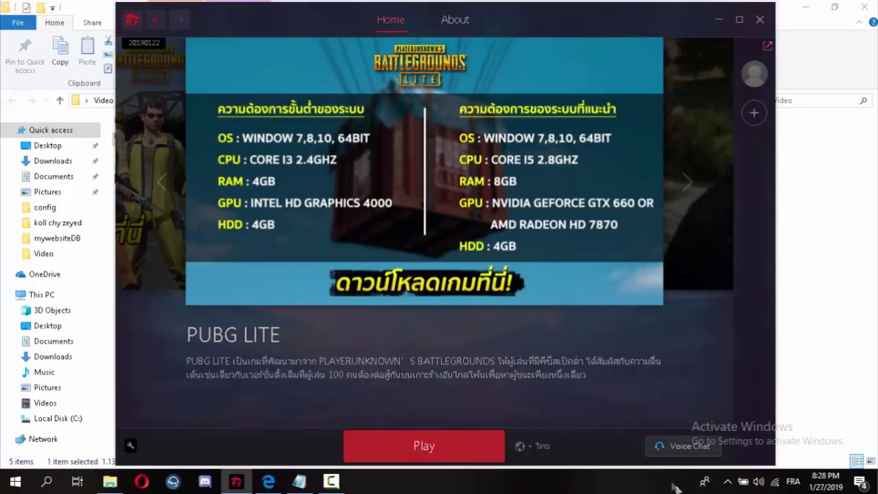
Minimize Garena, launch Proxifier from its shortcut in the Video folder, and bring its main window onto the desktop.
left_click(720, 18)
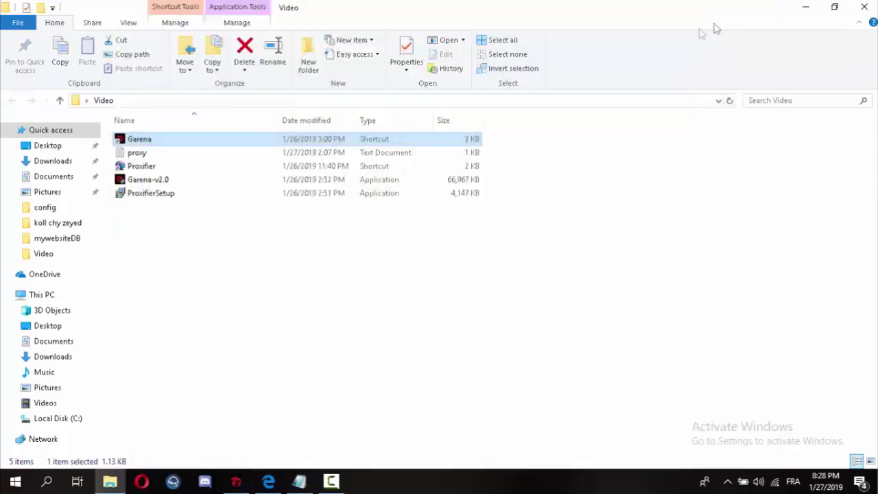
double_click(194, 170)
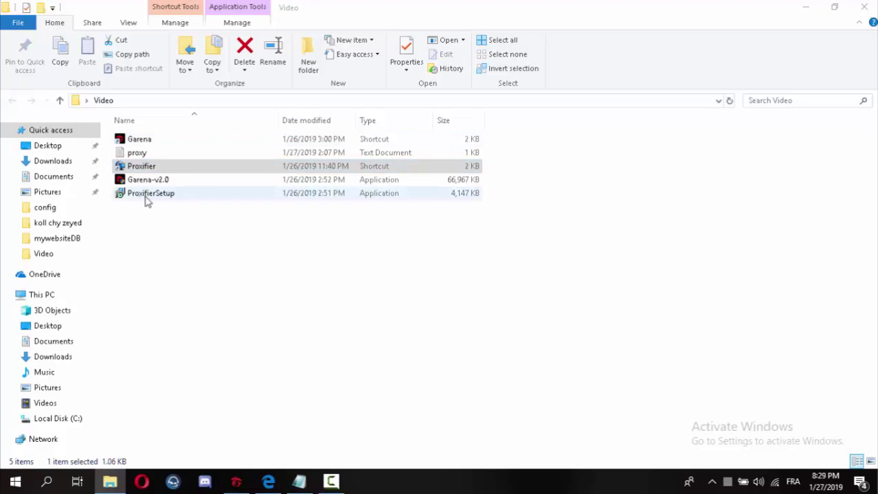
left_click(163, 169)
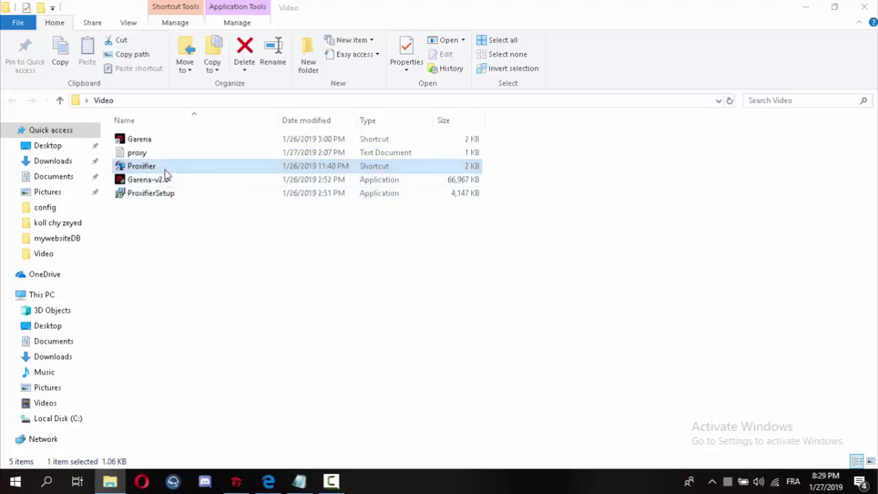
right_click(729, 482)
left_click(564, 386)
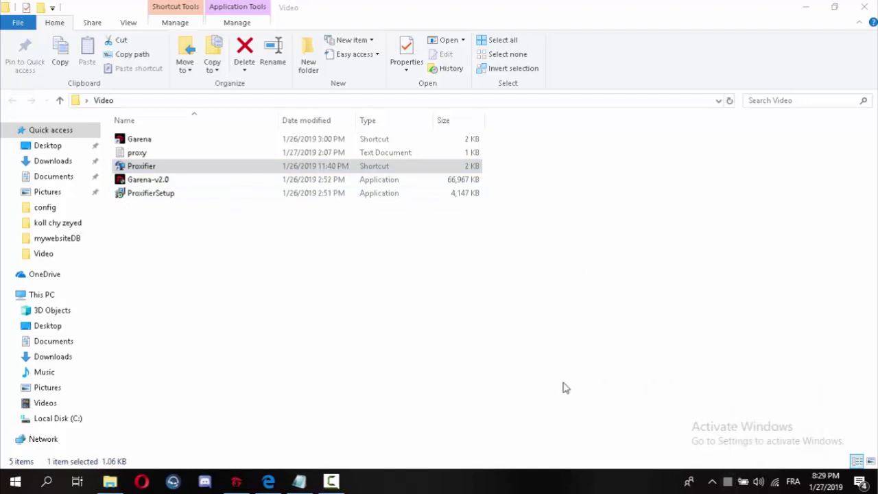
right_click(729, 481)
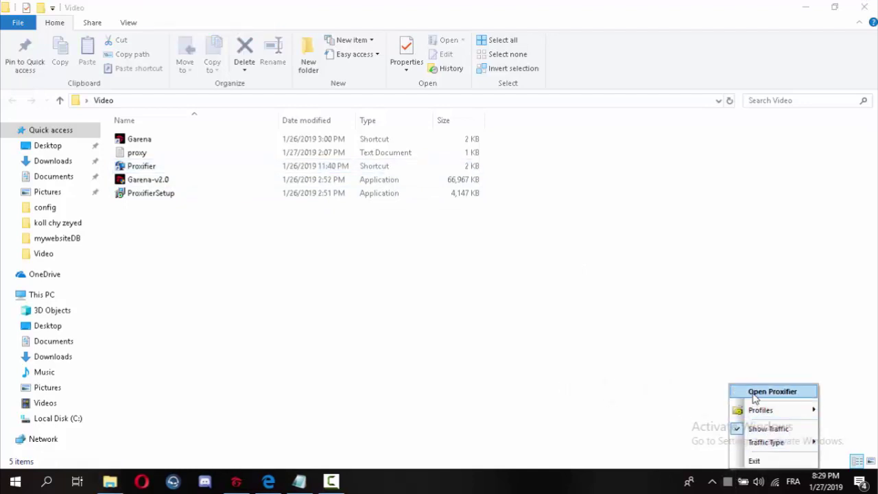
left_click(754, 392)
left_click_drag(260, 44, 361, 43)
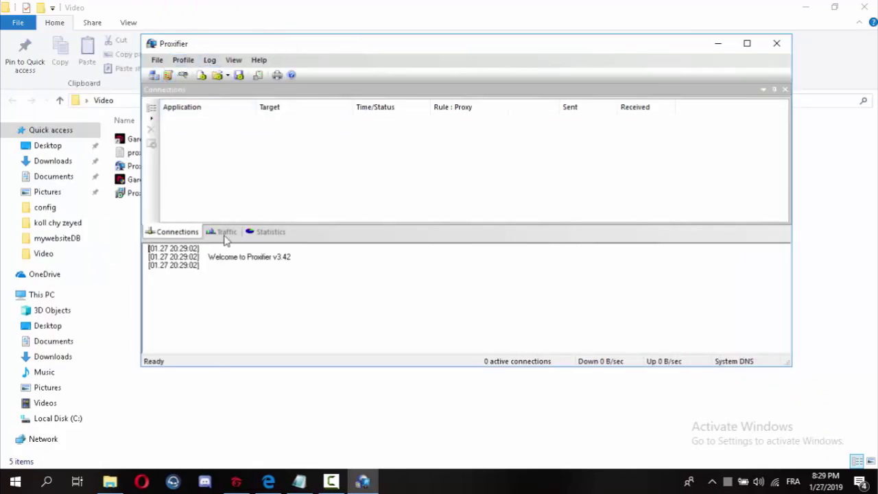
Begin a new proxy server entry in Proxifier and look up the address 182.52.132.65 in the proxy notes in Notepad.
left_click(181, 63)
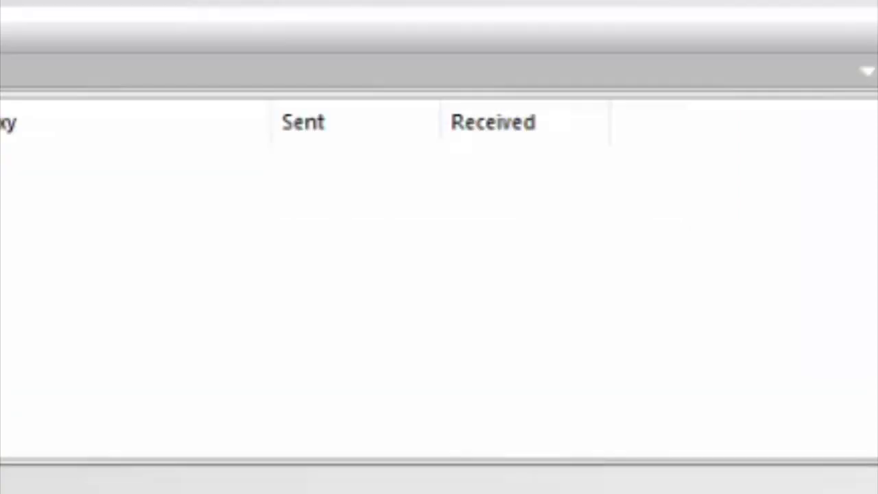
left_click(198, 74)
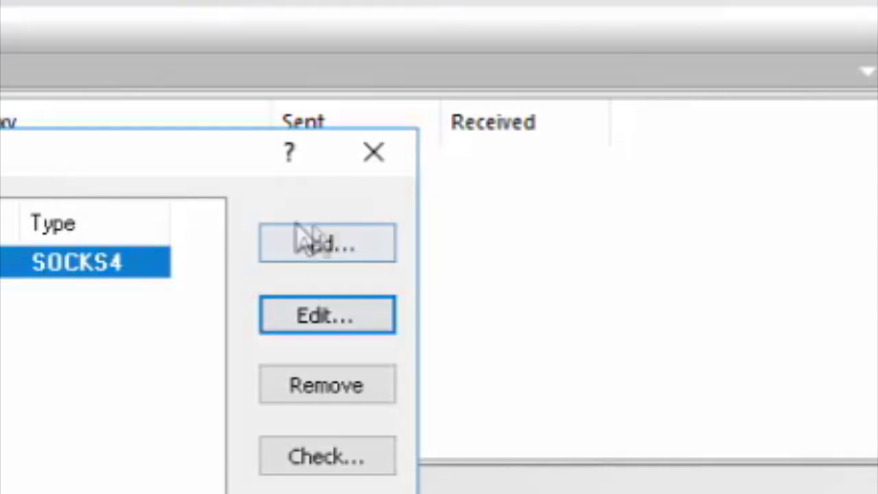
left_click(338, 251)
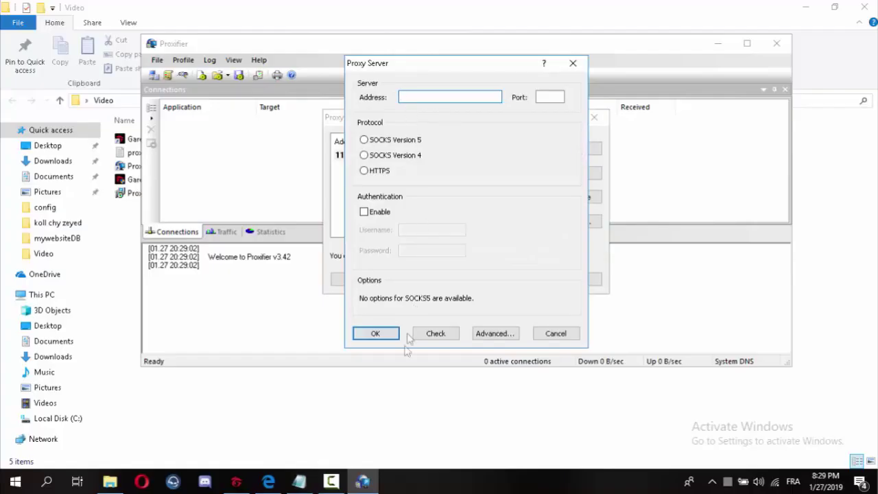
left_click(299, 482)
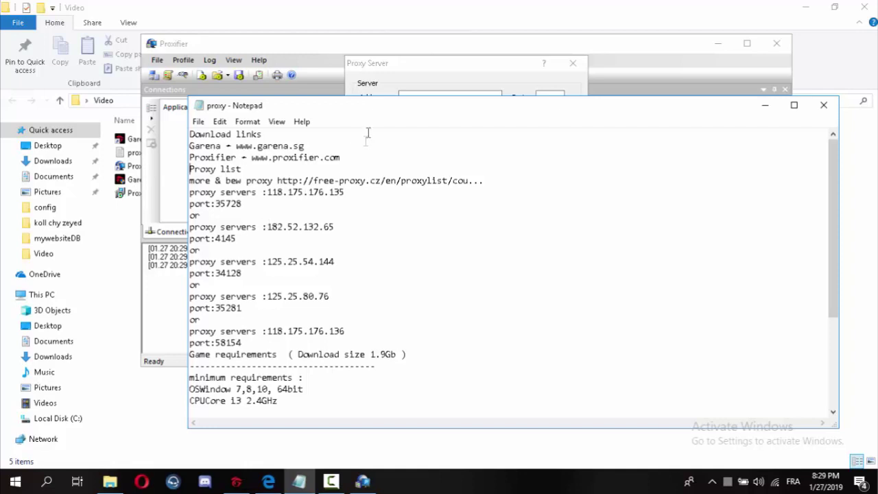
left_click_drag(330, 105, 326, 123)
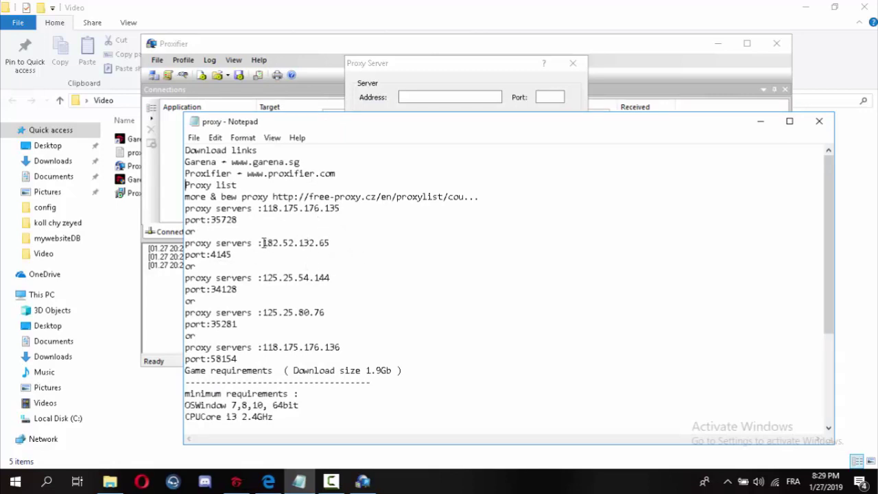
left_click_drag(271, 242, 331, 242)
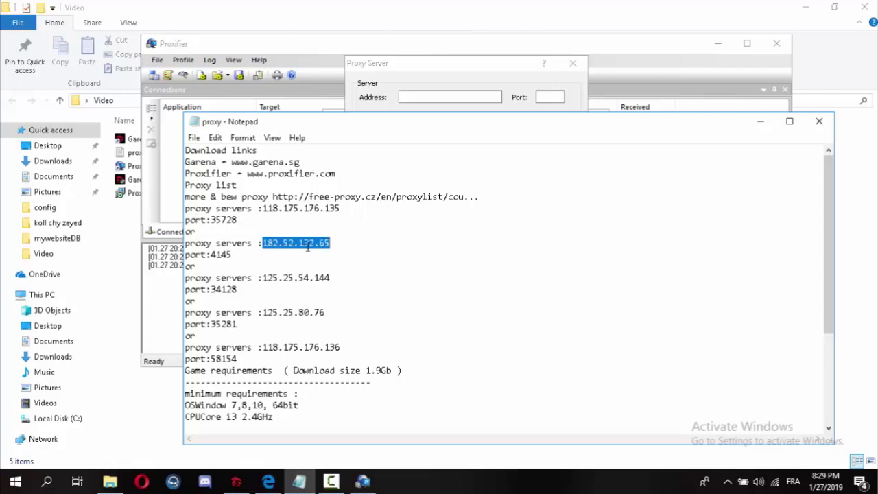
left_click(431, 89)
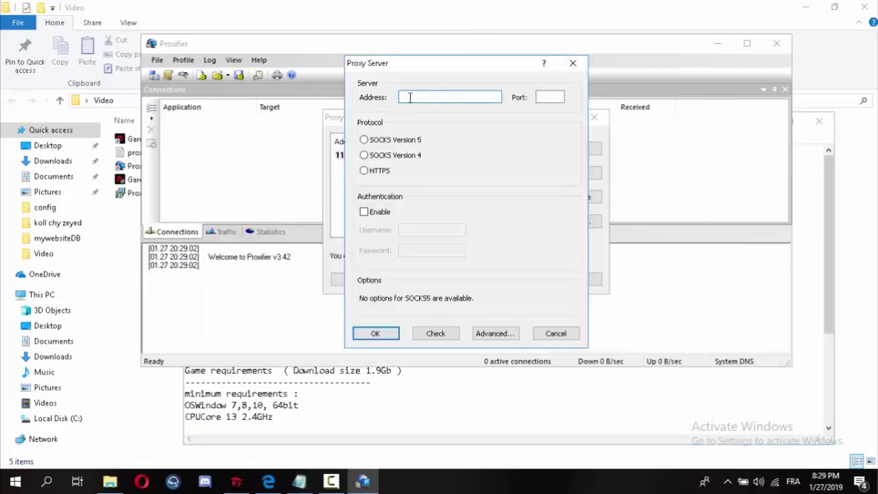
Look up port 4145 in the proxy notes, choose SOCKS Version 4 for the new entry, and discard the proxy server changes.
left_click(299, 481)
left_click_drag(215, 255, 224, 254)
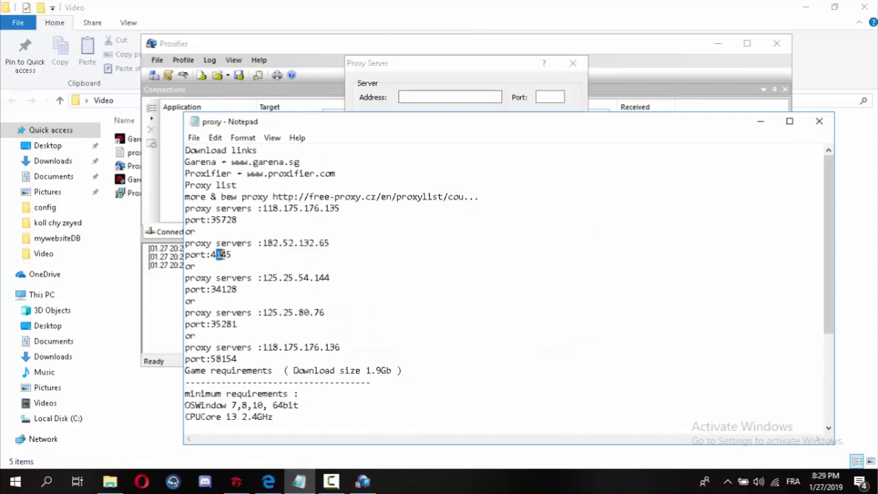
left_click(549, 96)
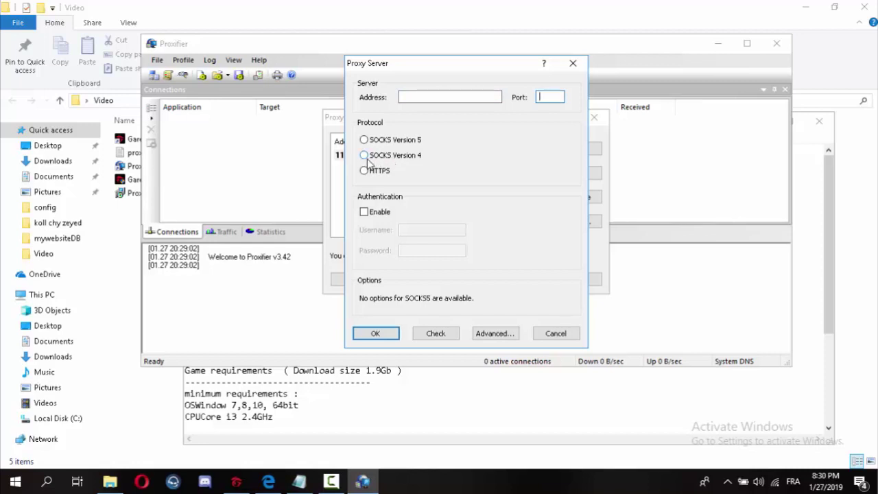
left_click(364, 156)
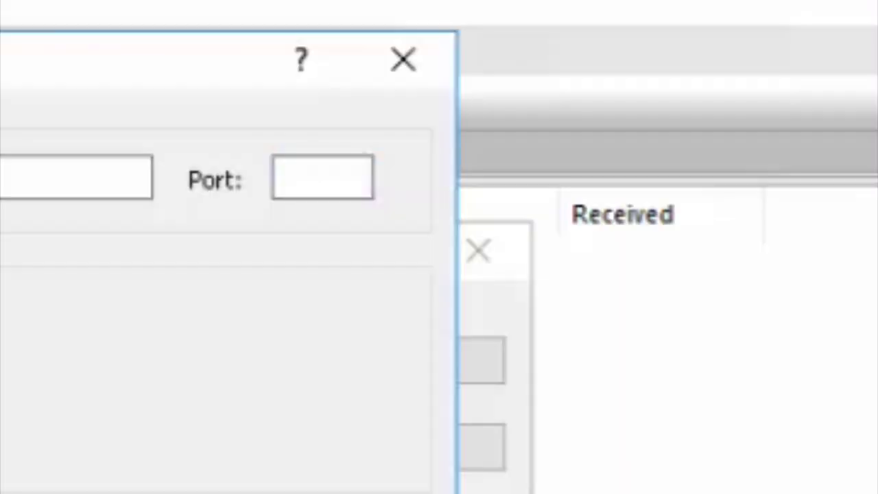
left_click(406, 68)
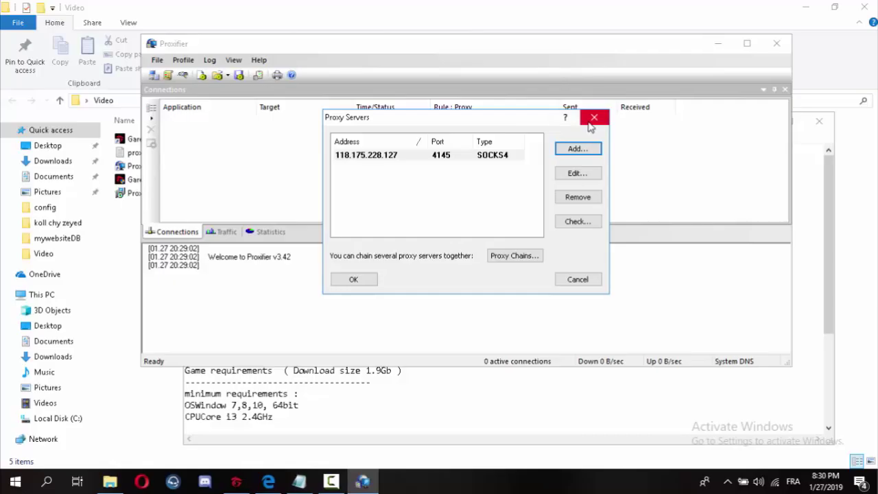
left_click(478, 250)
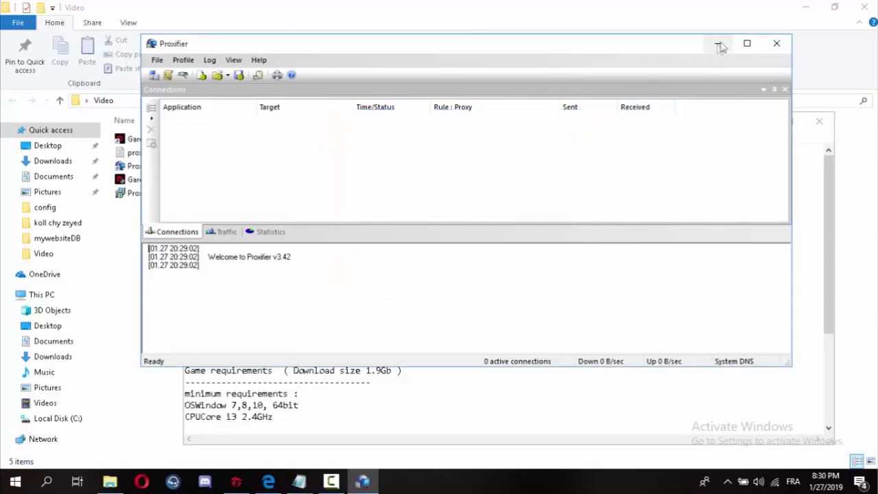
Close the Proxifier window, review the game requirements in the proxy notes, and minimize Notepad.
left_click(782, 46)
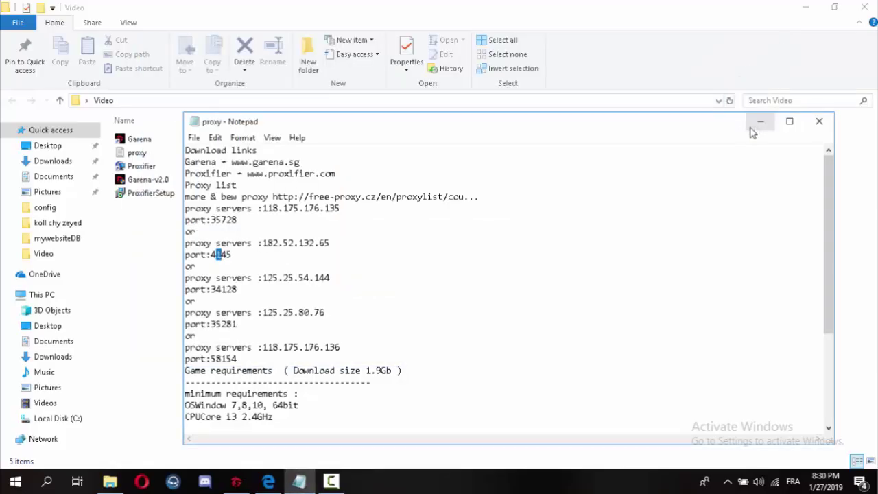
scroll(346, 211, "down", 2)
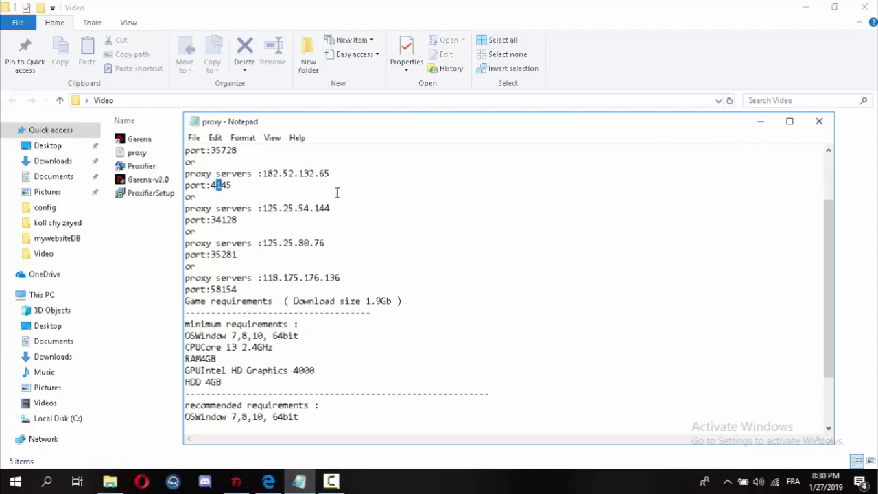
scroll(340, 195, "down", 1)
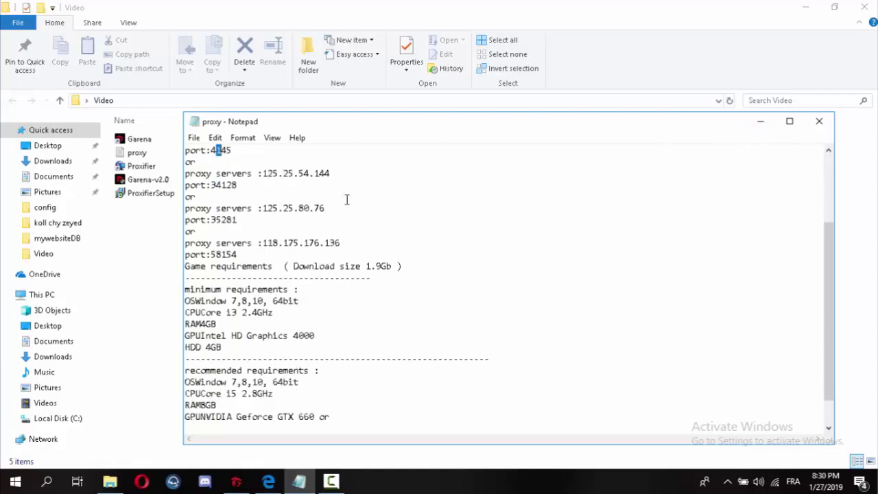
left_click(760, 122)
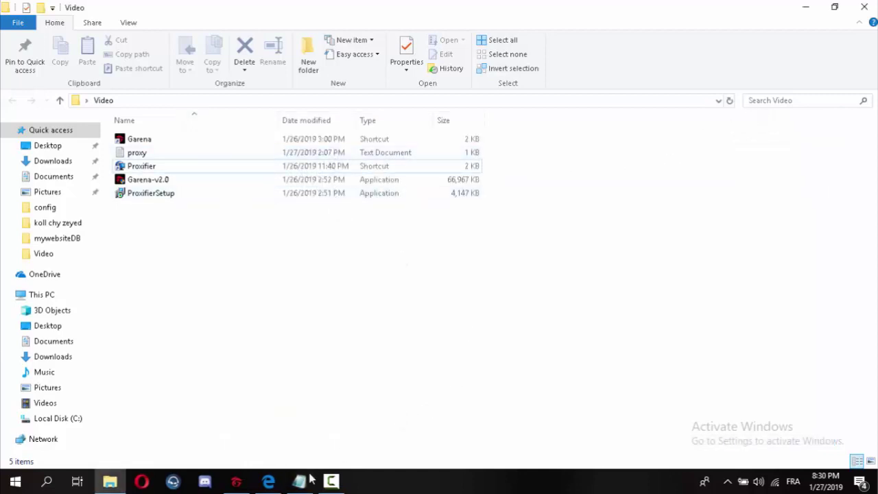
Launch PUBG LITE from its Garena page and start a Training Mode session from the game lobby.
left_click(728, 481)
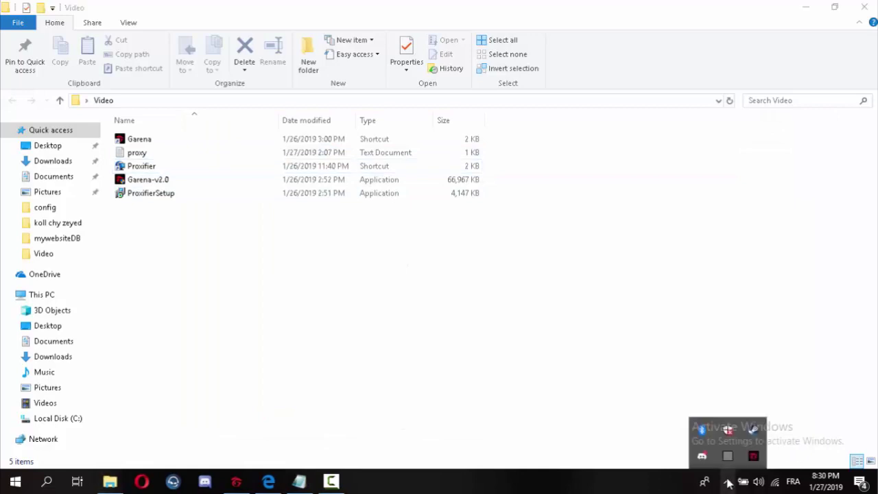
left_click(728, 482)
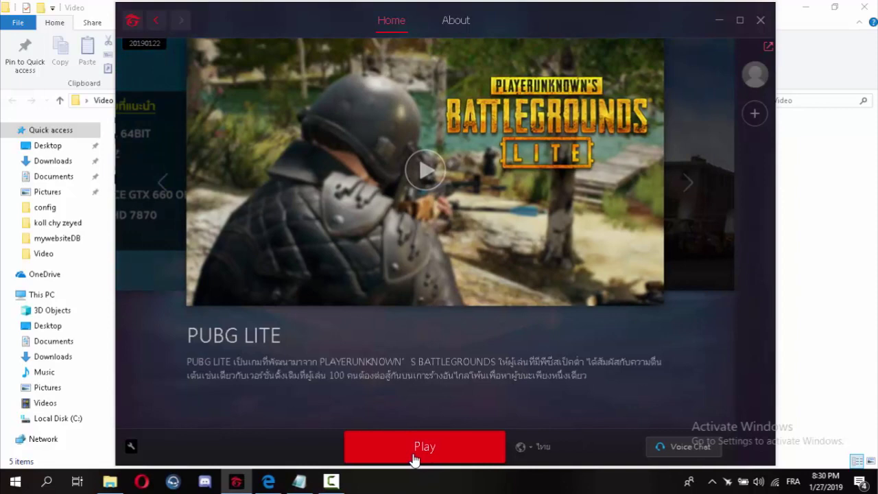
left_click(415, 453)
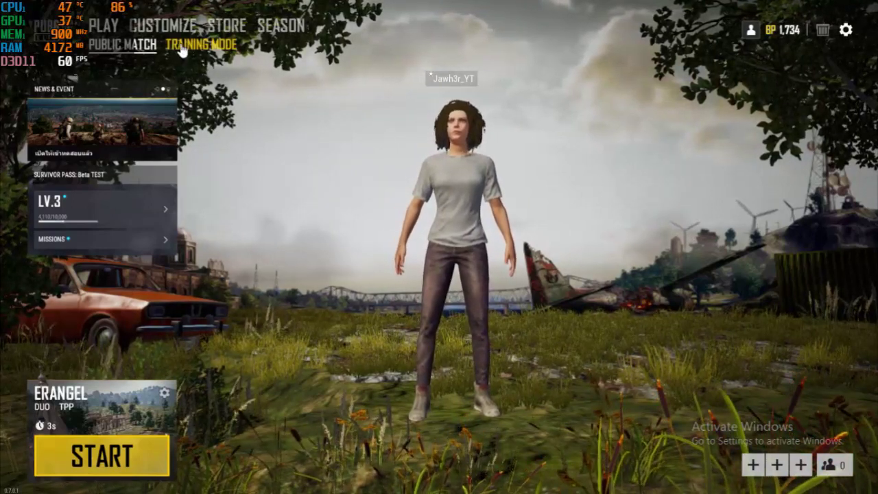
left_click(182, 48)
left_click(96, 452)
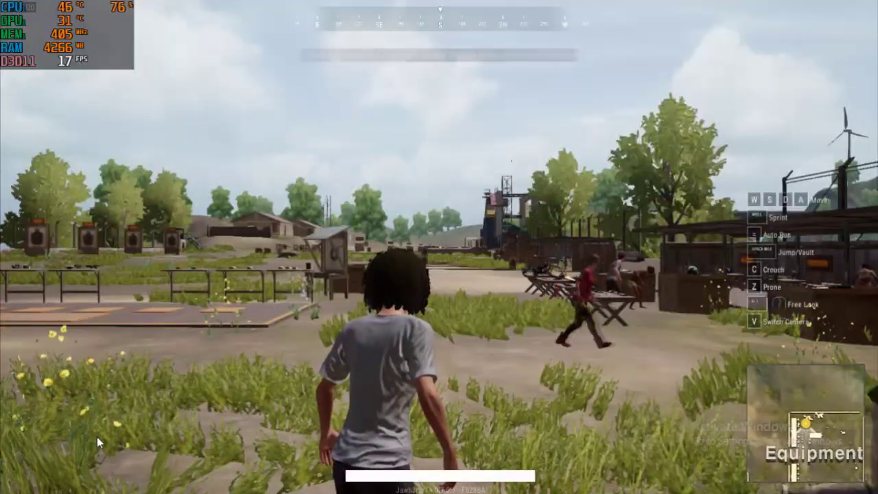
Go prone and stand up again, and run past the Fire Zone to the helmet crate beside the weapon stalls.
key("z")
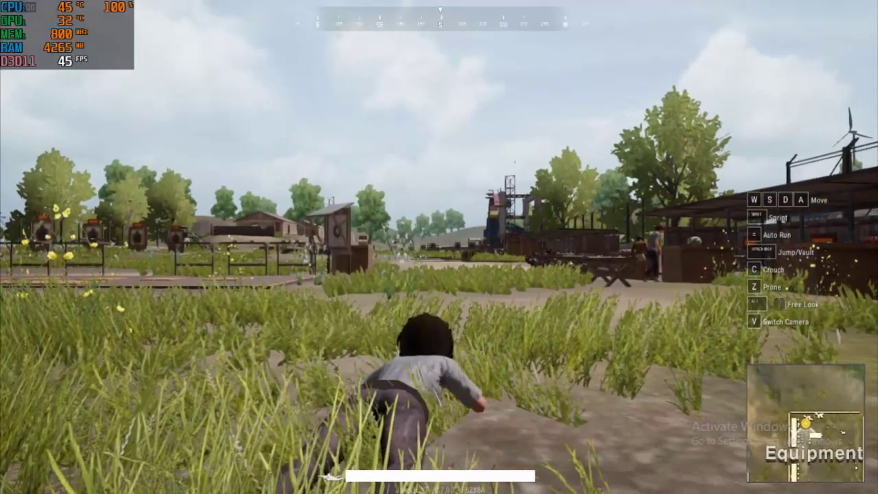
key("z")
key("w")
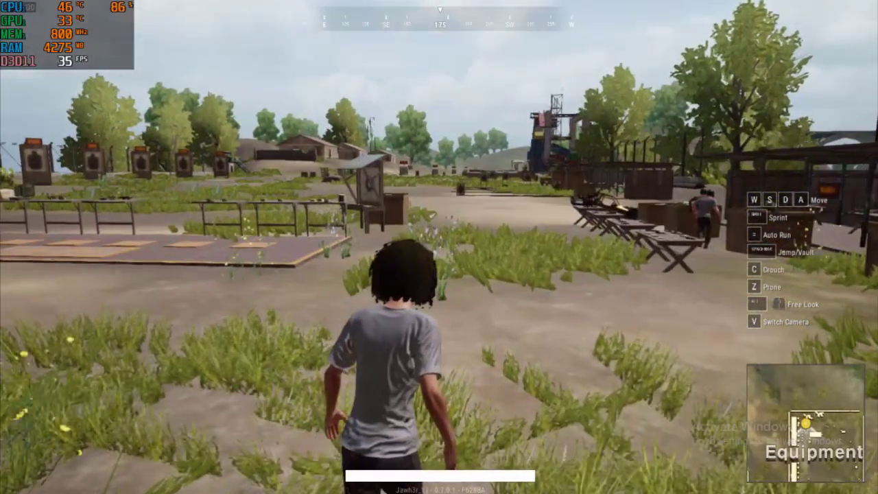
key("w")
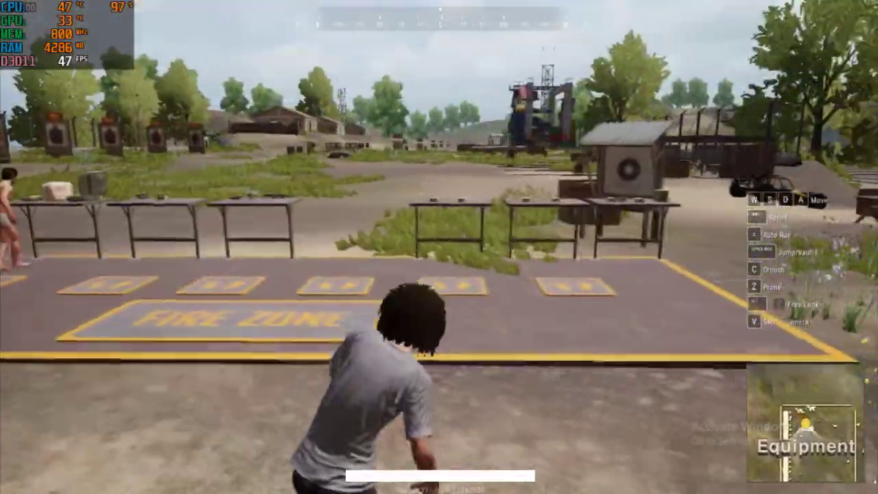
key("w")
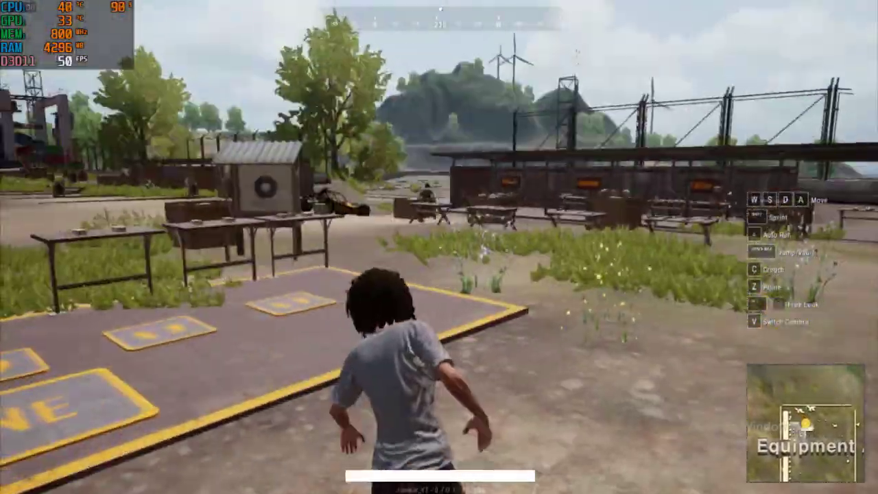
key("w")
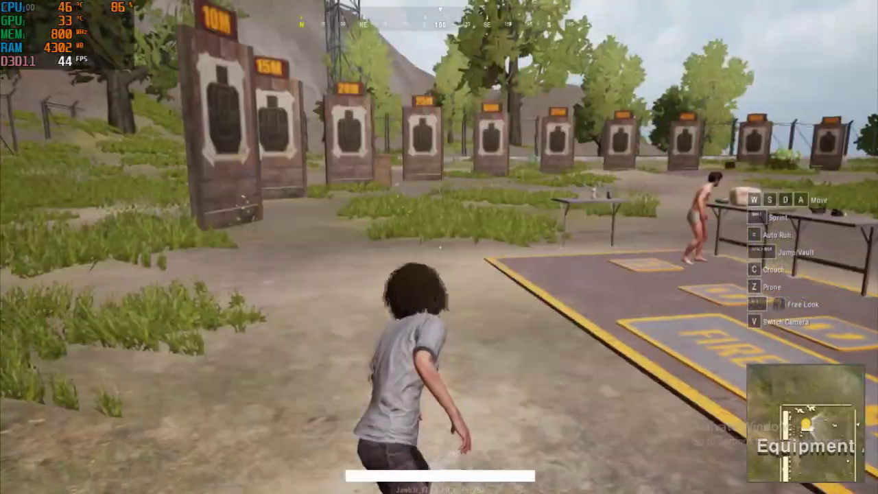
key("w")
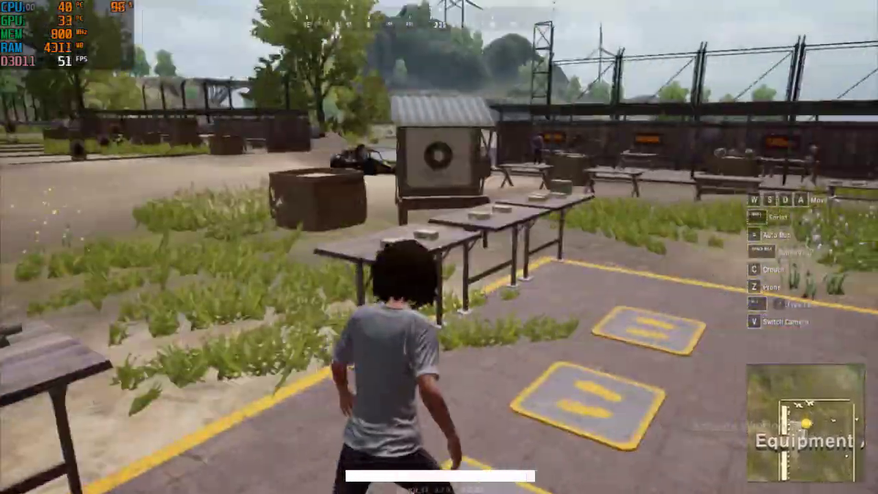
key("w")
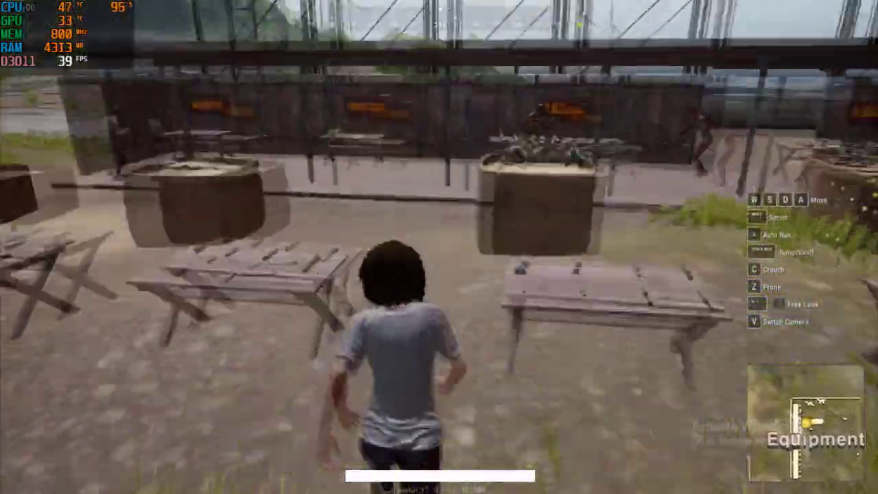
key("w")
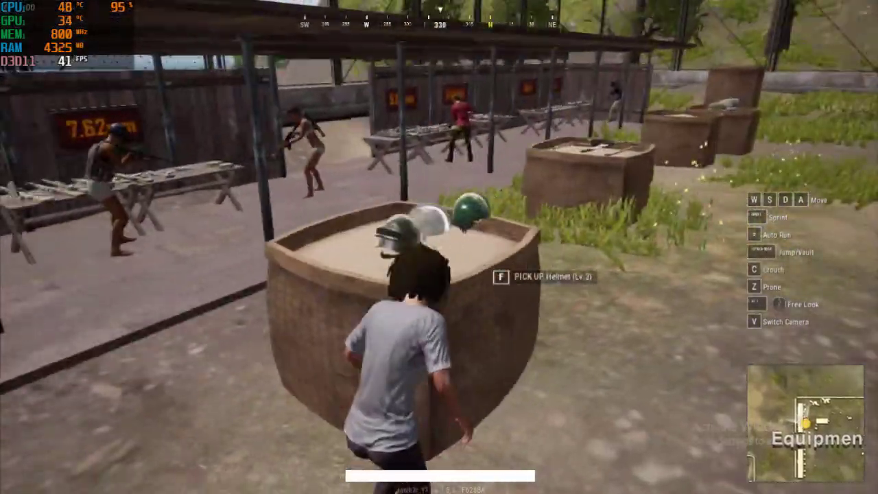
Pick up a Level 2 helmet from the crate, and the AWM rifle and .300 Magnum ammunition from the Magnum stall.
key("f")
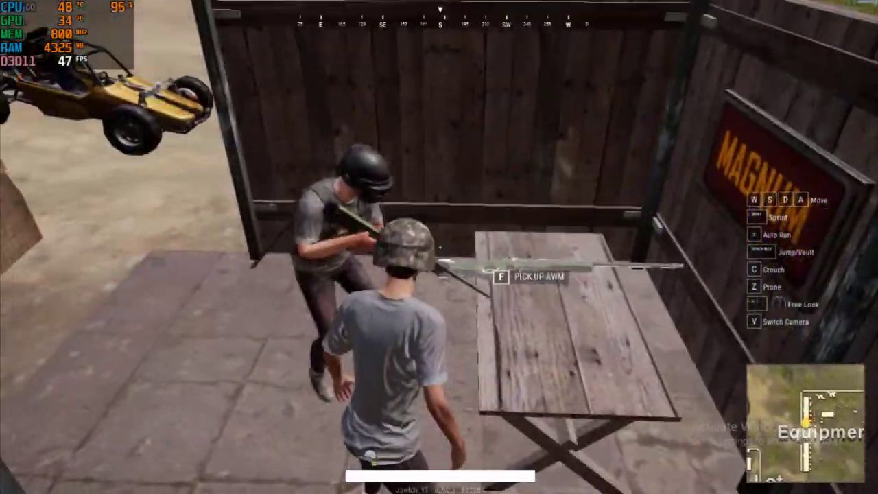
key("f")
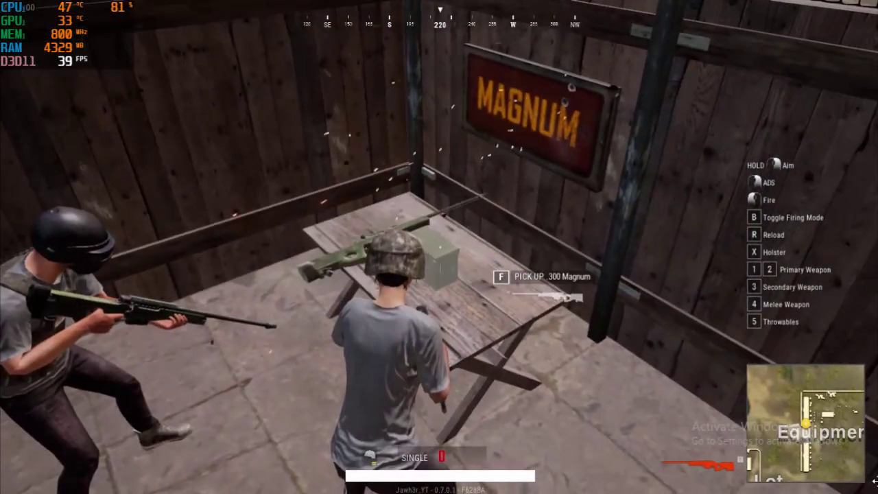
key("f")
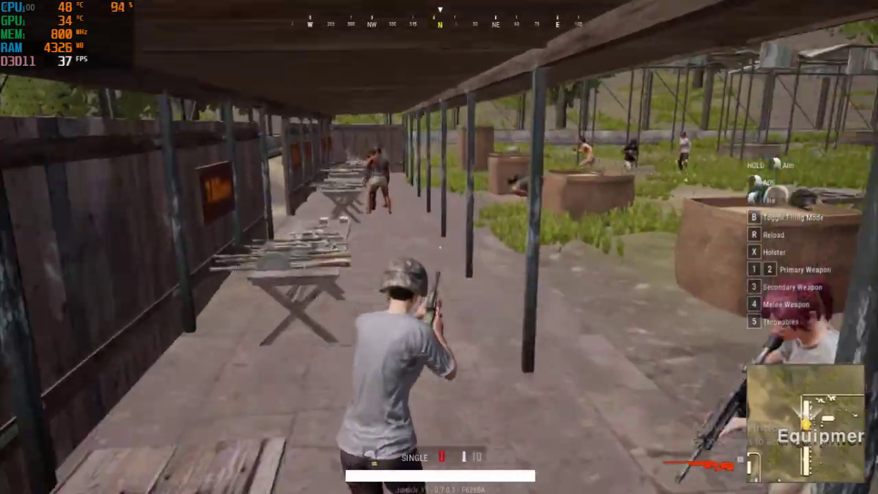
Walk along the weapon stalls past the 5.56mm, 12 Gauge and 9mm tables to the far end.
key("w")
key("w")
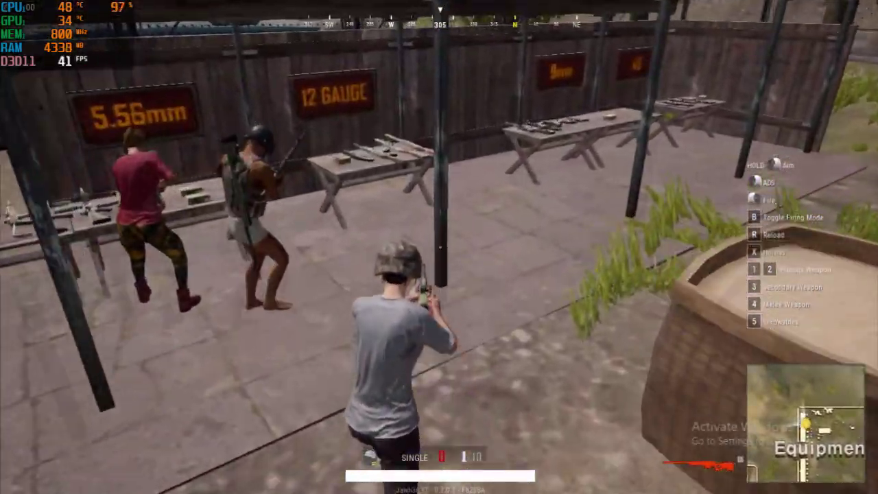
key("w")
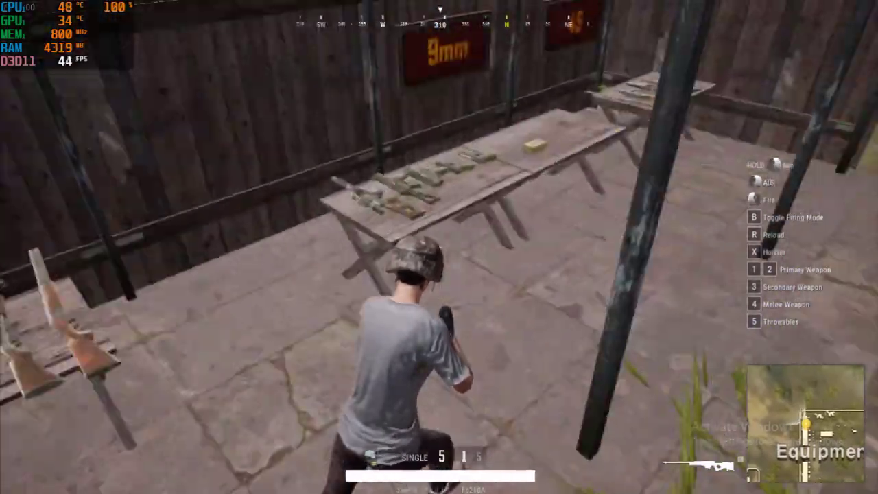
key("w")
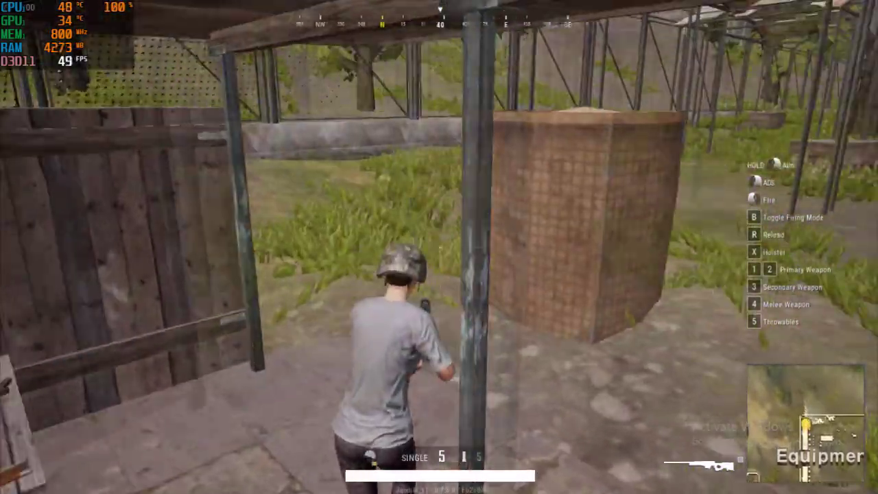
key("w")
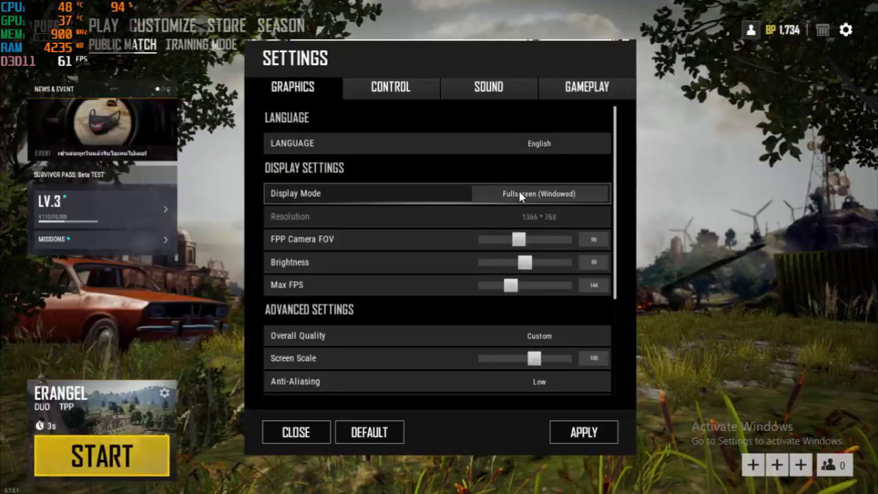
Set the game's display mode to Windowed in the graphics settings, apply it, and close the settings.
left_click(519, 194)
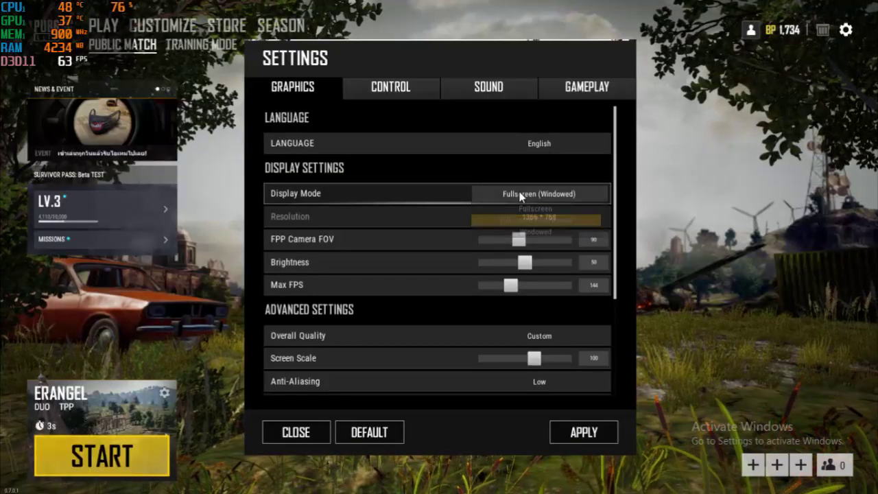
left_click(532, 233)
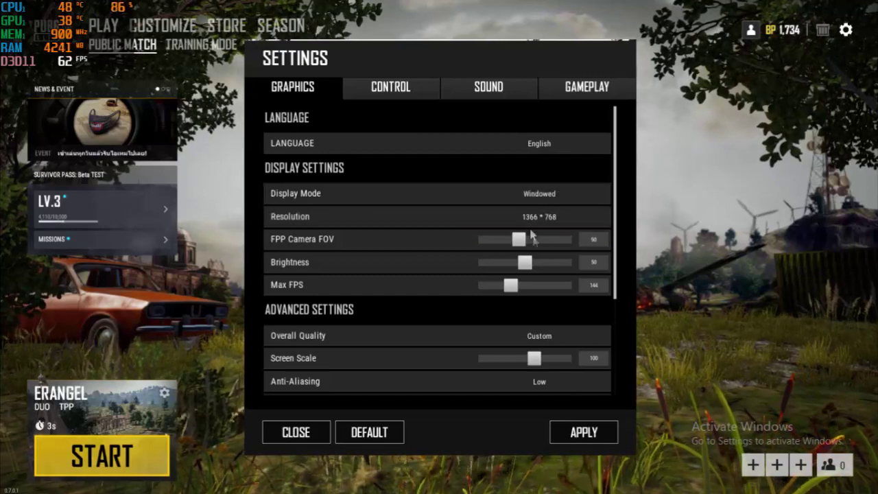
left_click(581, 429)
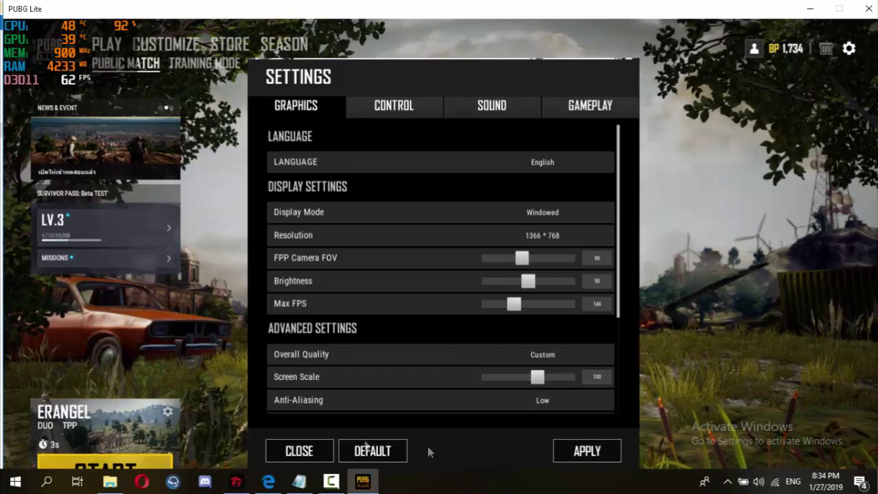
left_click(331, 450)
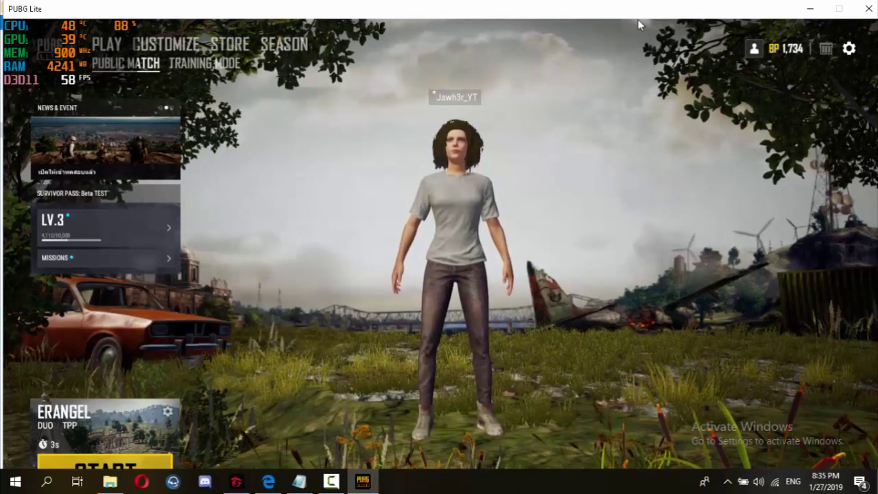